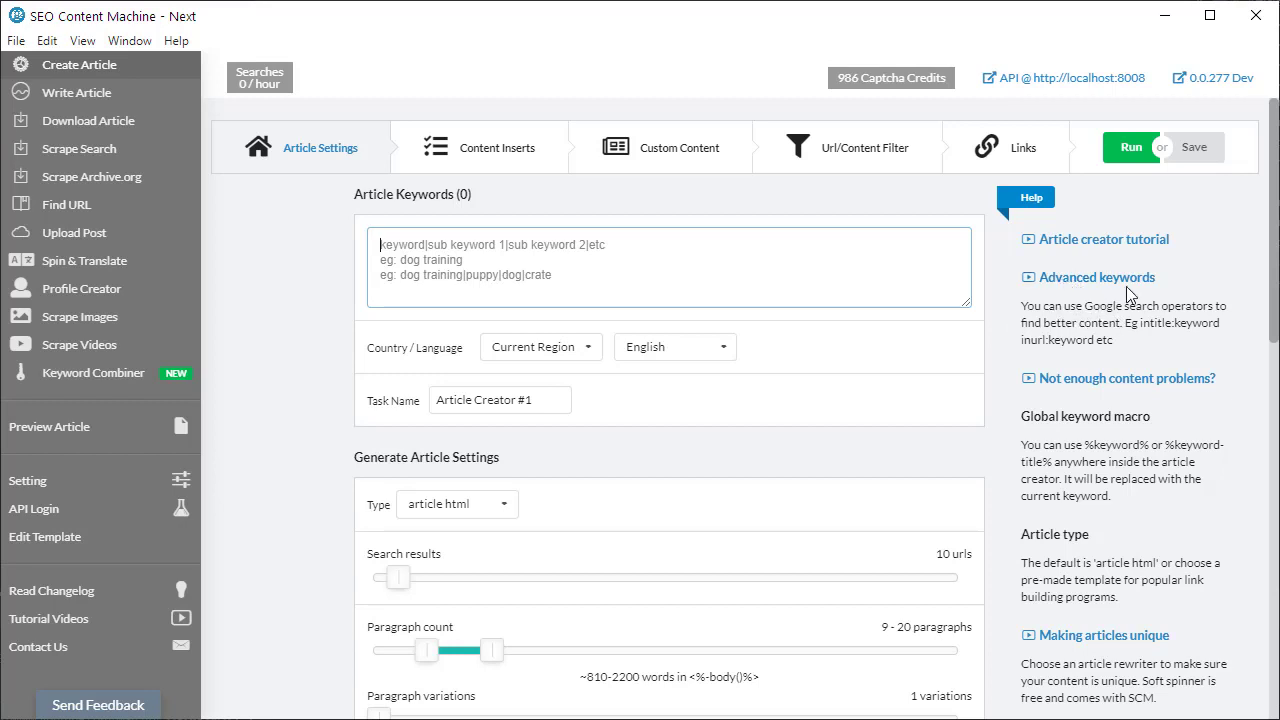
# Step: Enter dog, cat and rabbit as article keywords on separate lines
pyautogui.moveTo(1116, 341); pyautogui.dragTo(1020, 303)
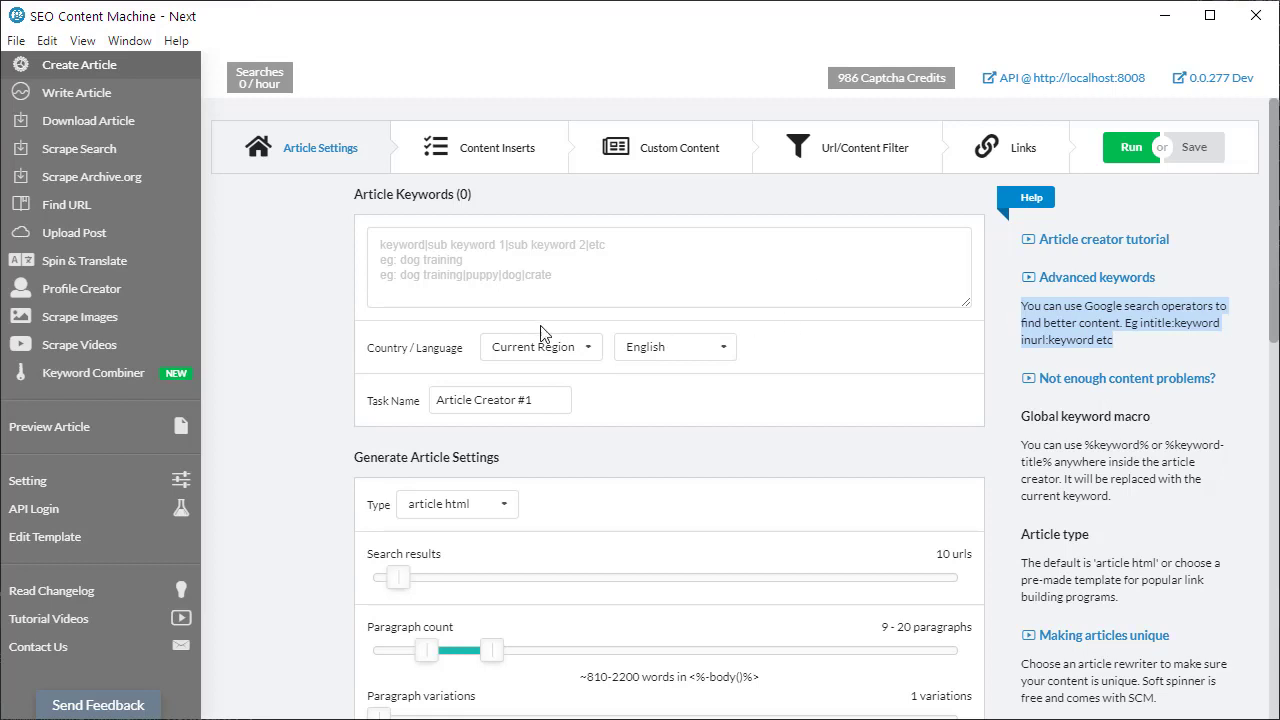
pyautogui.click(430, 256)
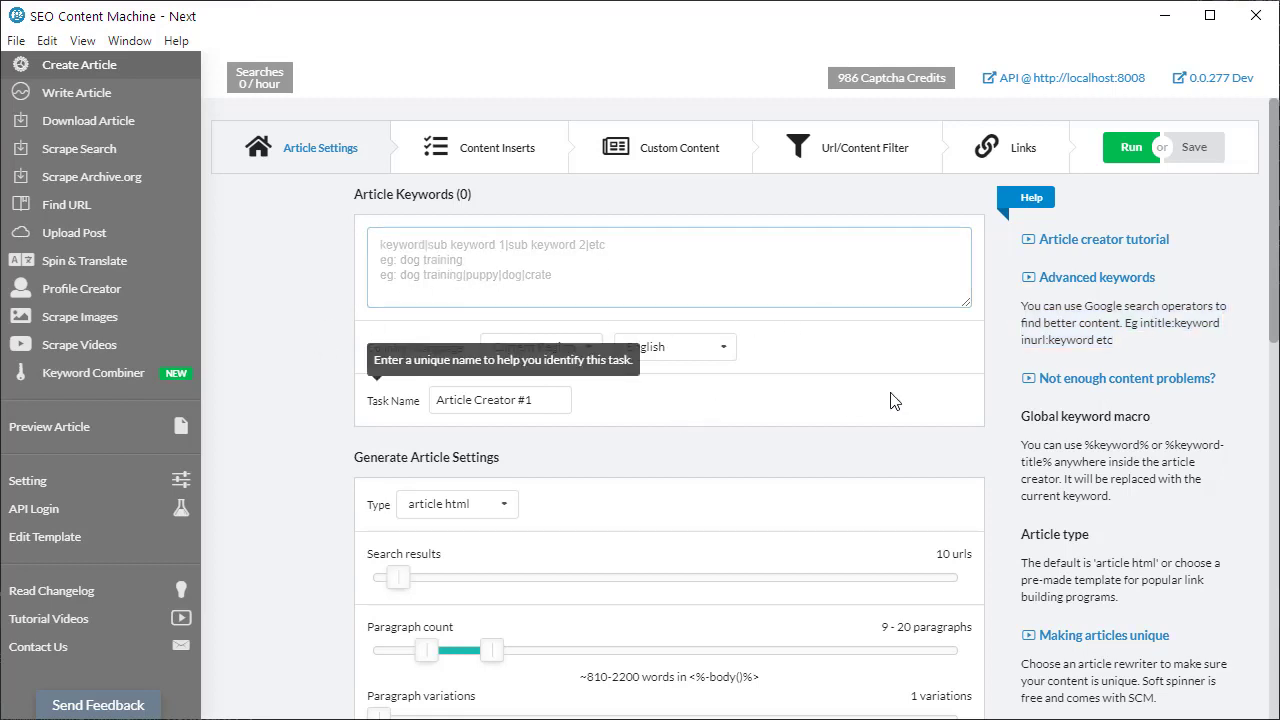
pyautogui.click(537, 261)
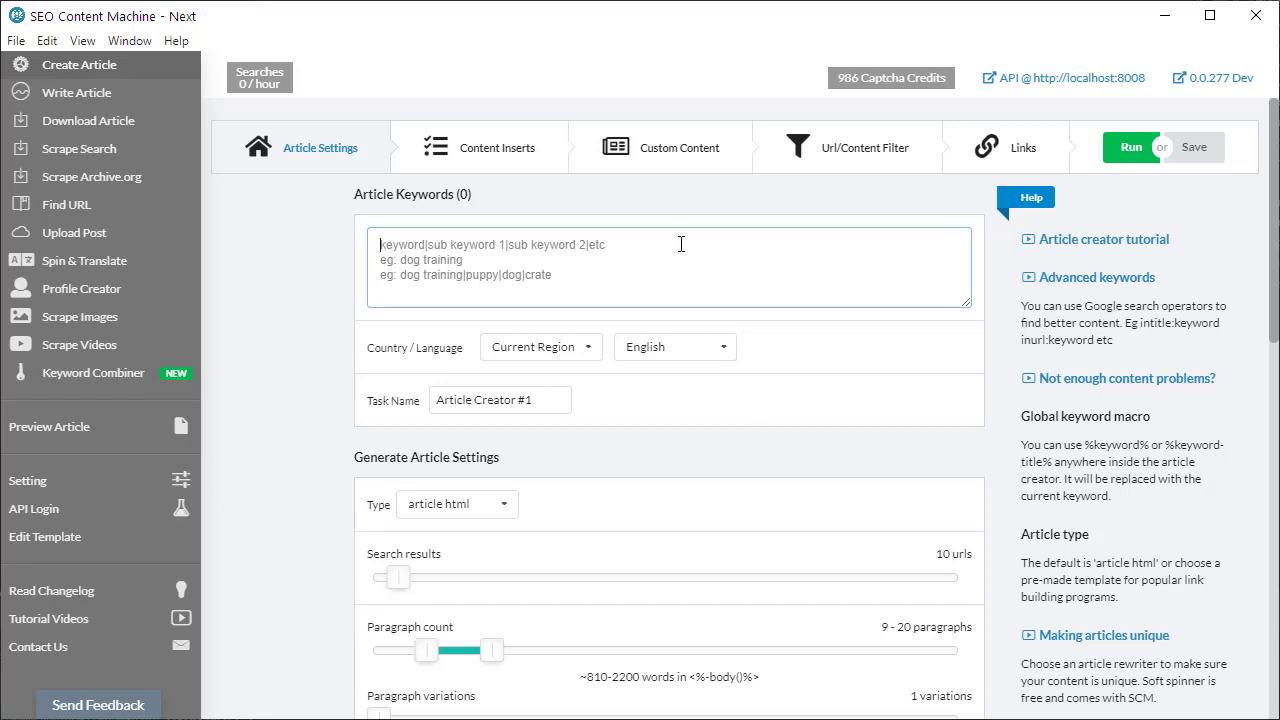
pyautogui.write('dog ')
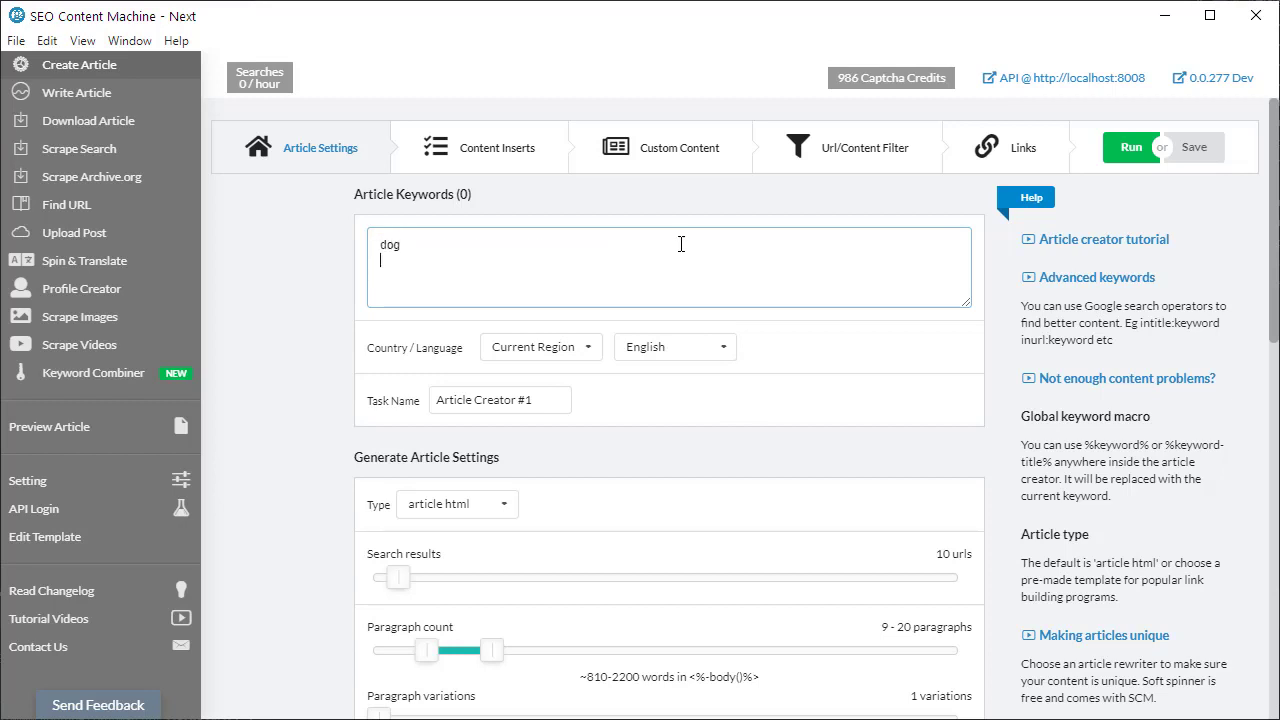
pyautogui.write('cat')
pyautogui.press('Return')
pyautogui.write('rabbit')
# Step: Remove cat and rabbit from the keyword list, leaving only dog
pyautogui.doubleClick(386, 245)
pyautogui.click(444, 254)
pyautogui.click(401, 247)
pyautogui.doubleClick(392, 259)
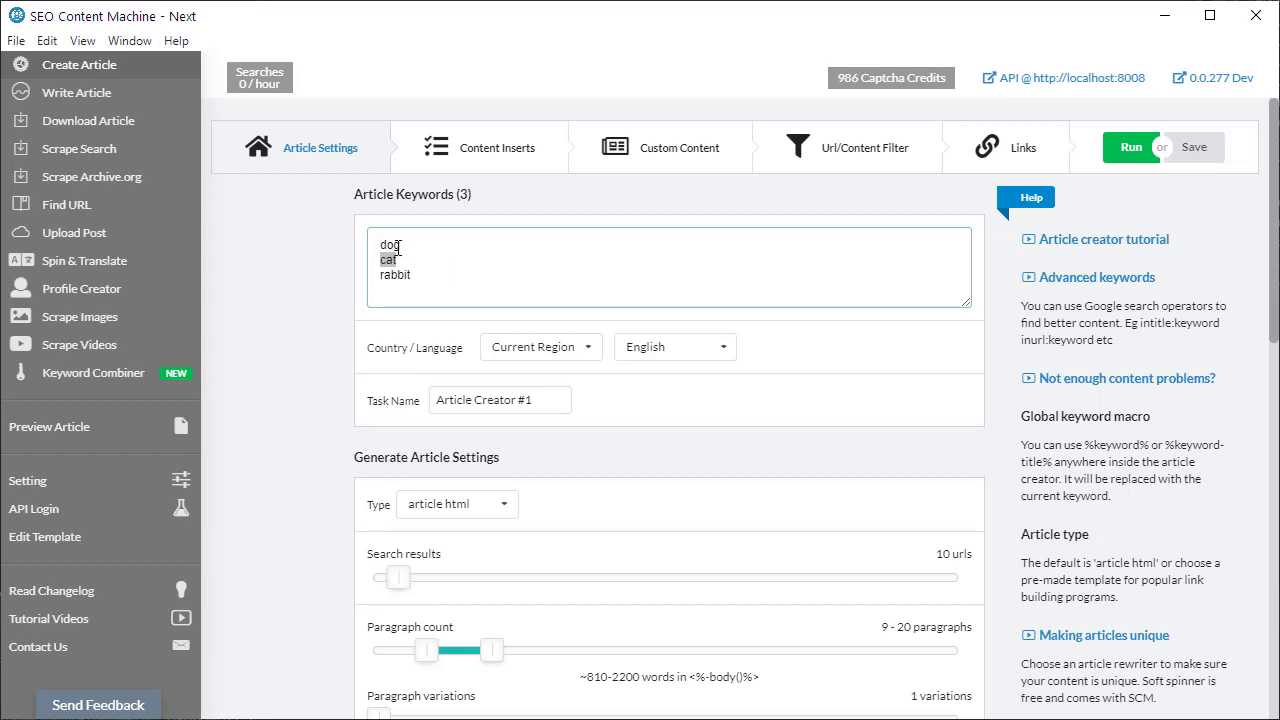
pyautogui.click(427, 287)
pyautogui.moveTo(432, 275); pyautogui.dragTo(300, 284)
pyautogui.press('BackSpace')
pyautogui.press('BackSpace')
pyautogui.press('BackSpace')
pyautogui.press('BackSpace')
pyautogui.press('BackSpace')
pyautogui.press('BackSpace')
# Step: Extend the keyword entry to 'dog|puppy|dog training'
pyautogui.write('|puppy|dog train')
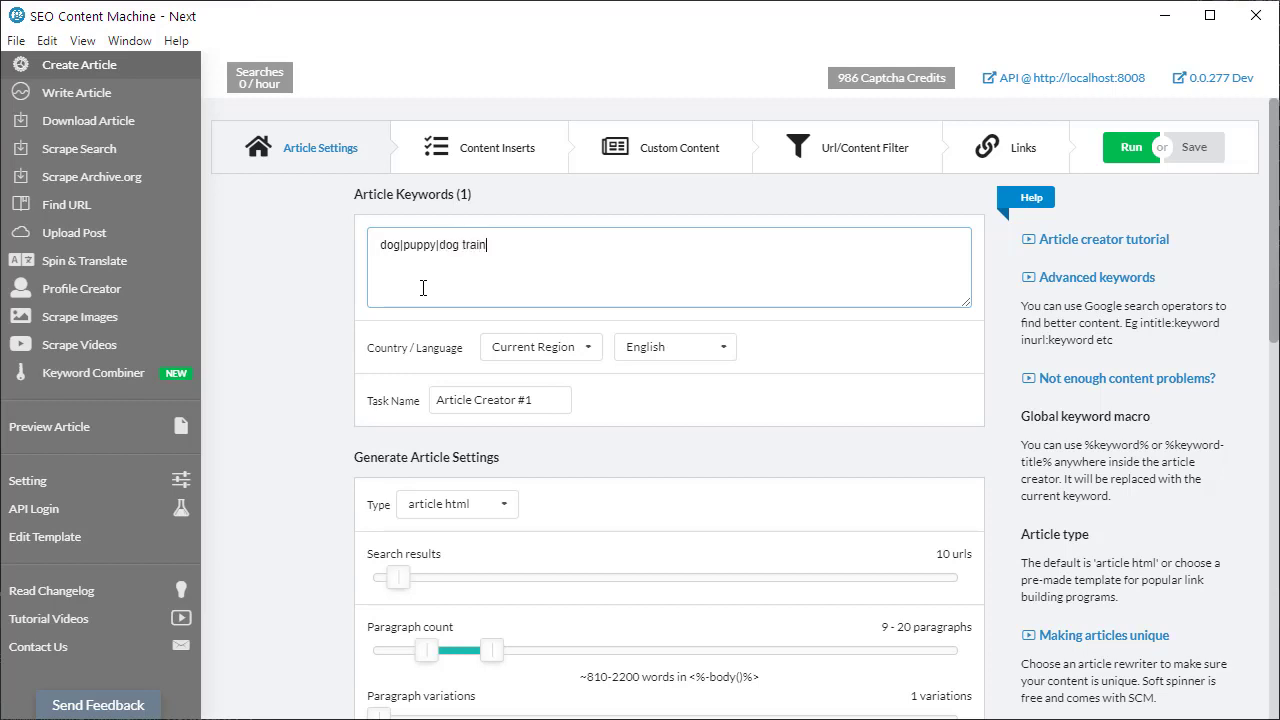
pyautogui.write('ing')
pyautogui.click(384, 244)
pyautogui.hotkey('ctrl', 'a')
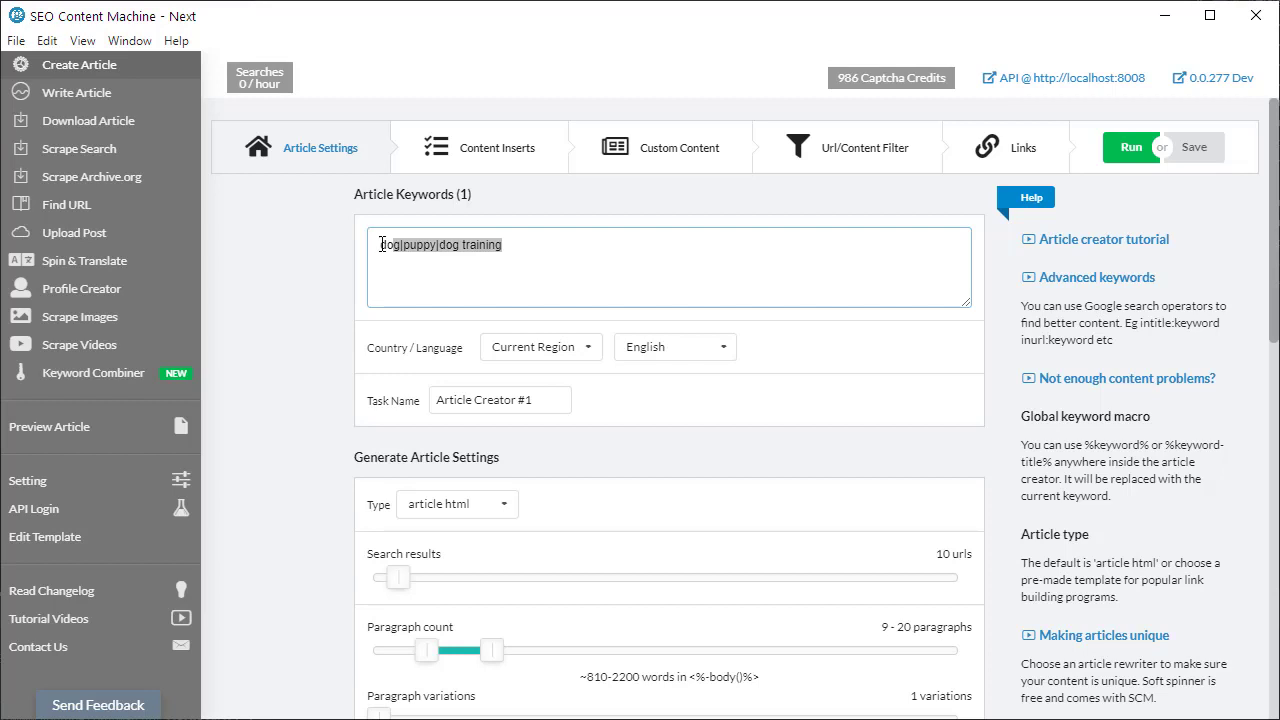
pyautogui.click(701, 259)
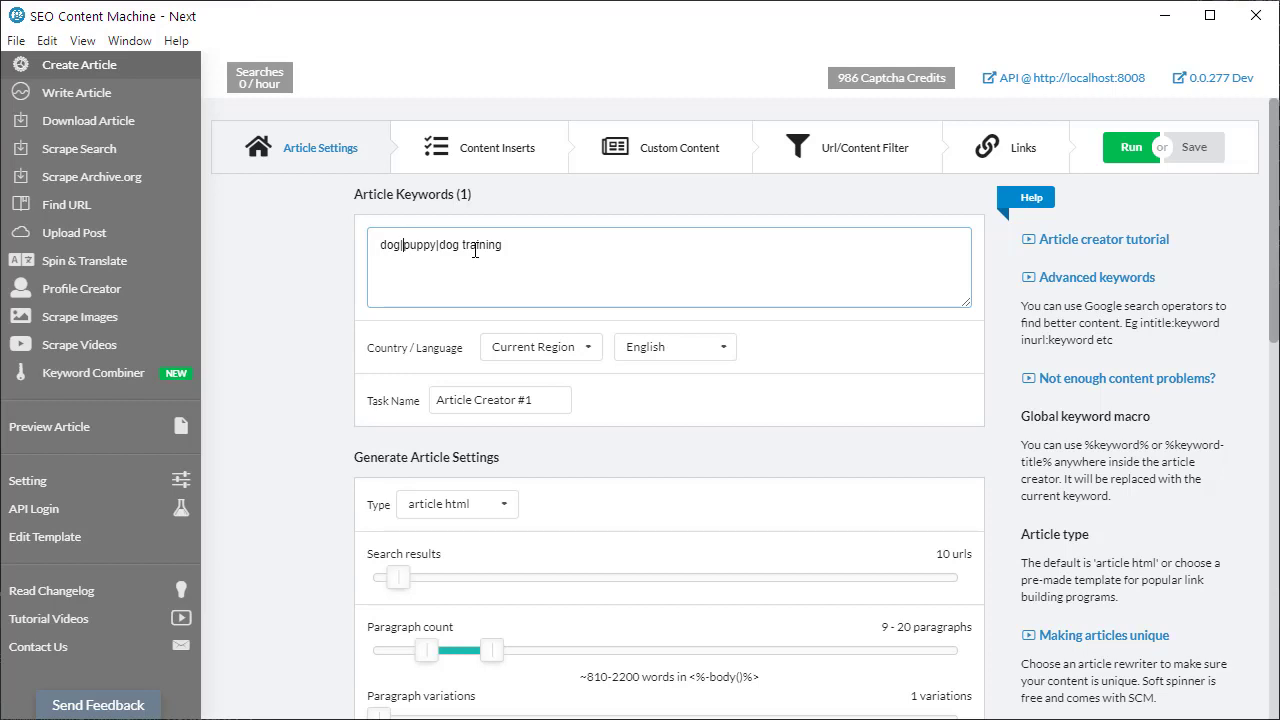
# Step: Select all the keyword text and delete it, leaving the box empty
pyautogui.doubleClick(394, 249)
pyautogui.click(536, 253)
pyautogui.hotkey('ctrl', 'a')
pyautogui.press('BackSpace')
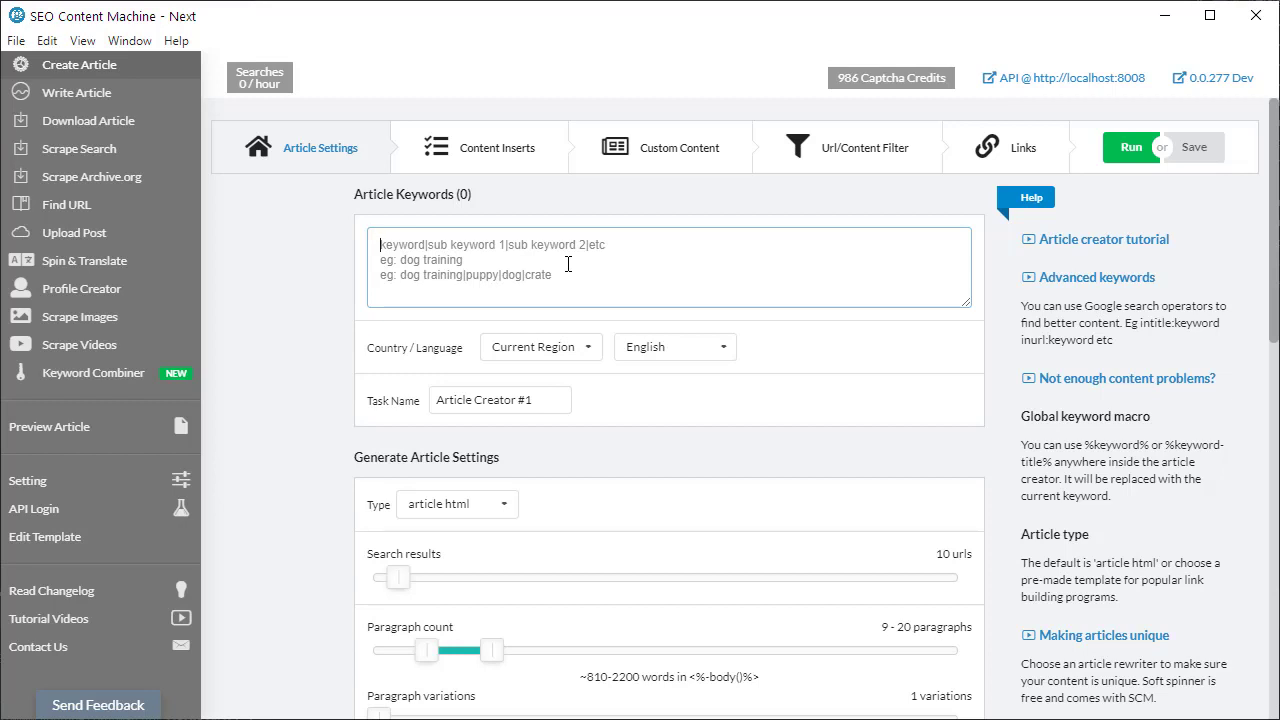
# Step: Enter 'inurl:example.com dog' as the keyword, then delete the inurl:example.com prefix so only dog remains
pyautogui.write('inurl:')
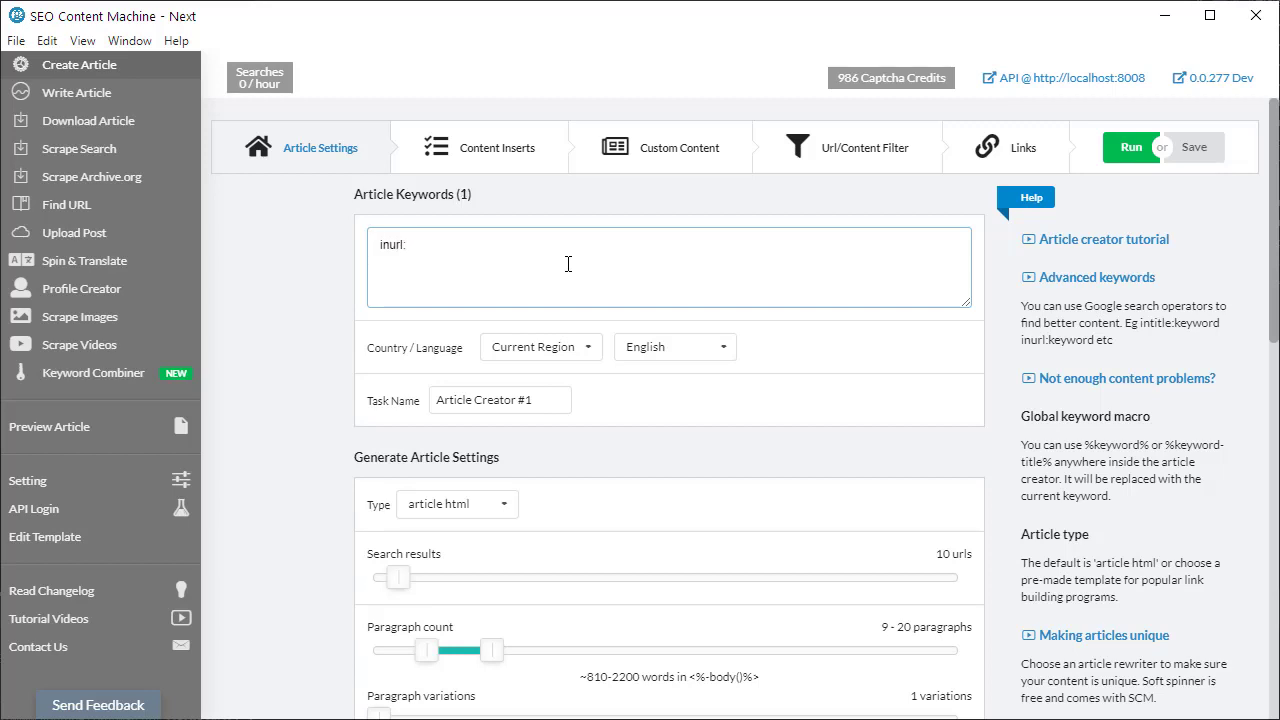
pyautogui.write('example.com dog')
pyautogui.hotkey('ctrl', 'shift', 'Left')
pyautogui.hotkey('ctrl', 'shift', 'Left')
pyautogui.hotkey('ctrl', 'shift', 'Left')
pyautogui.hotkey('ctrl', 'shift', 'Left')
pyautogui.hotkey('ctrl', 'shift', 'Left')
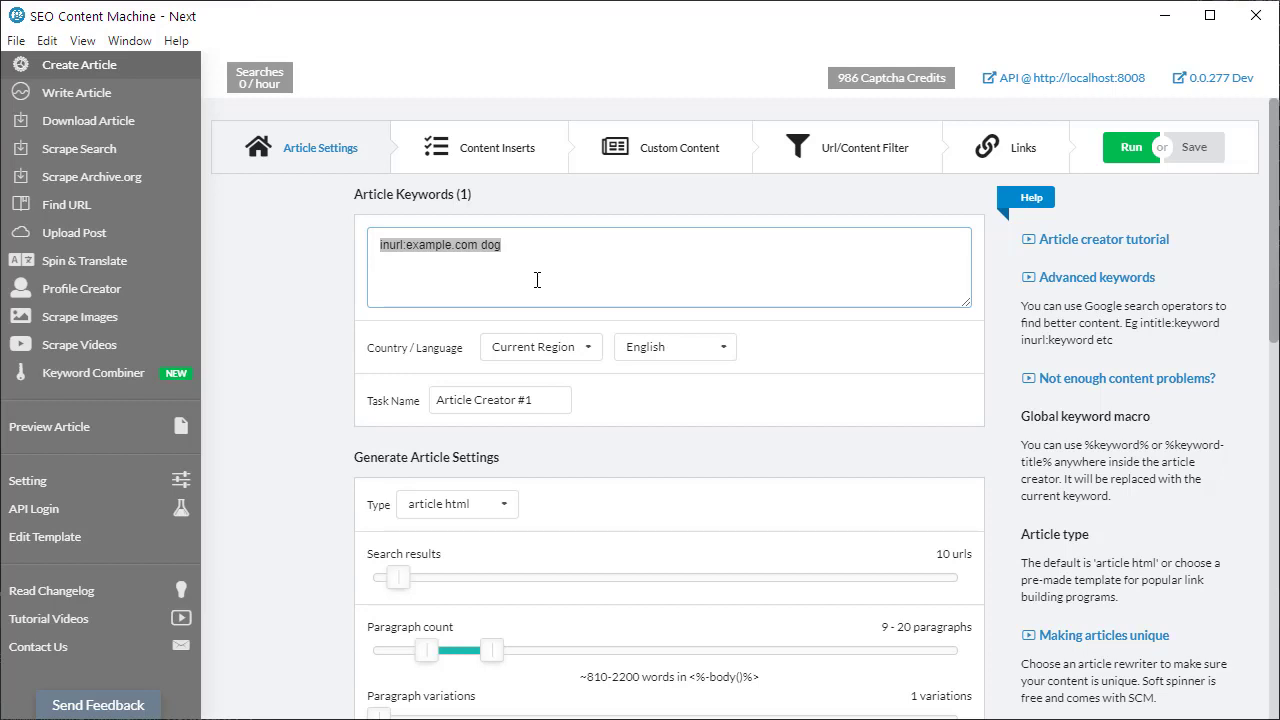
pyautogui.click(558, 261)
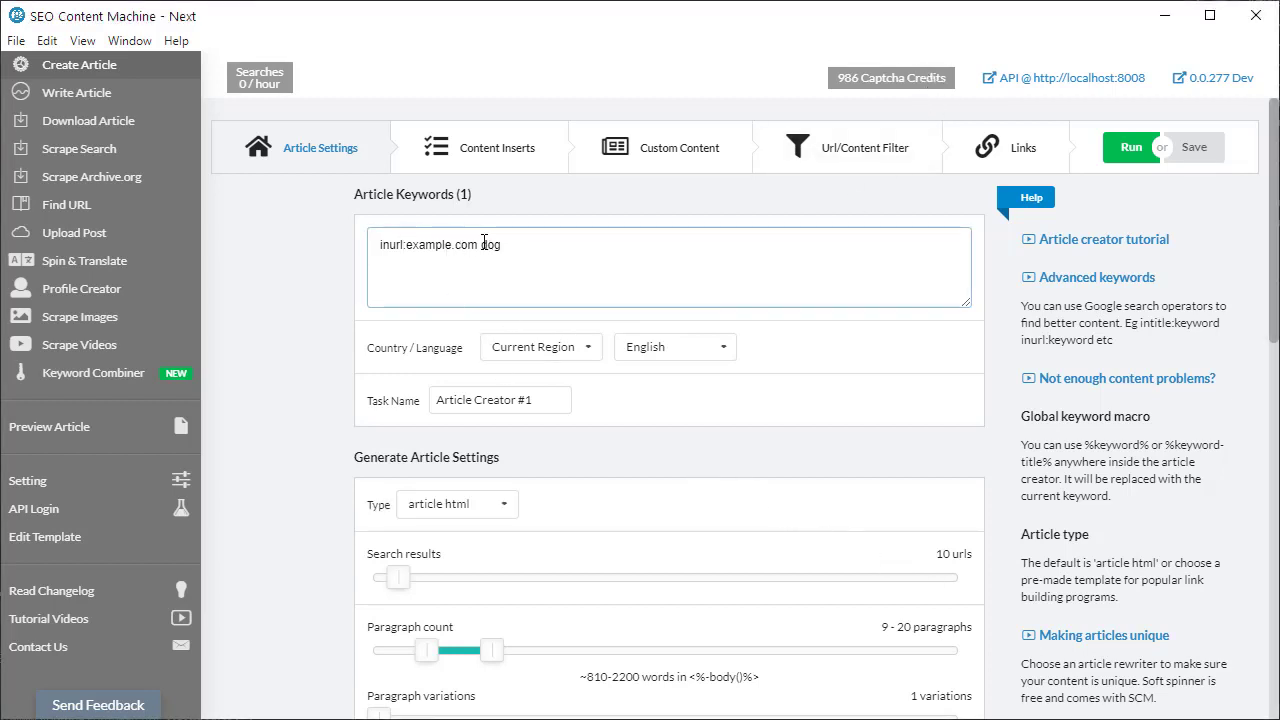
pyautogui.moveTo(484, 244); pyautogui.dragTo(337, 246)
pyautogui.press('BackSpace')
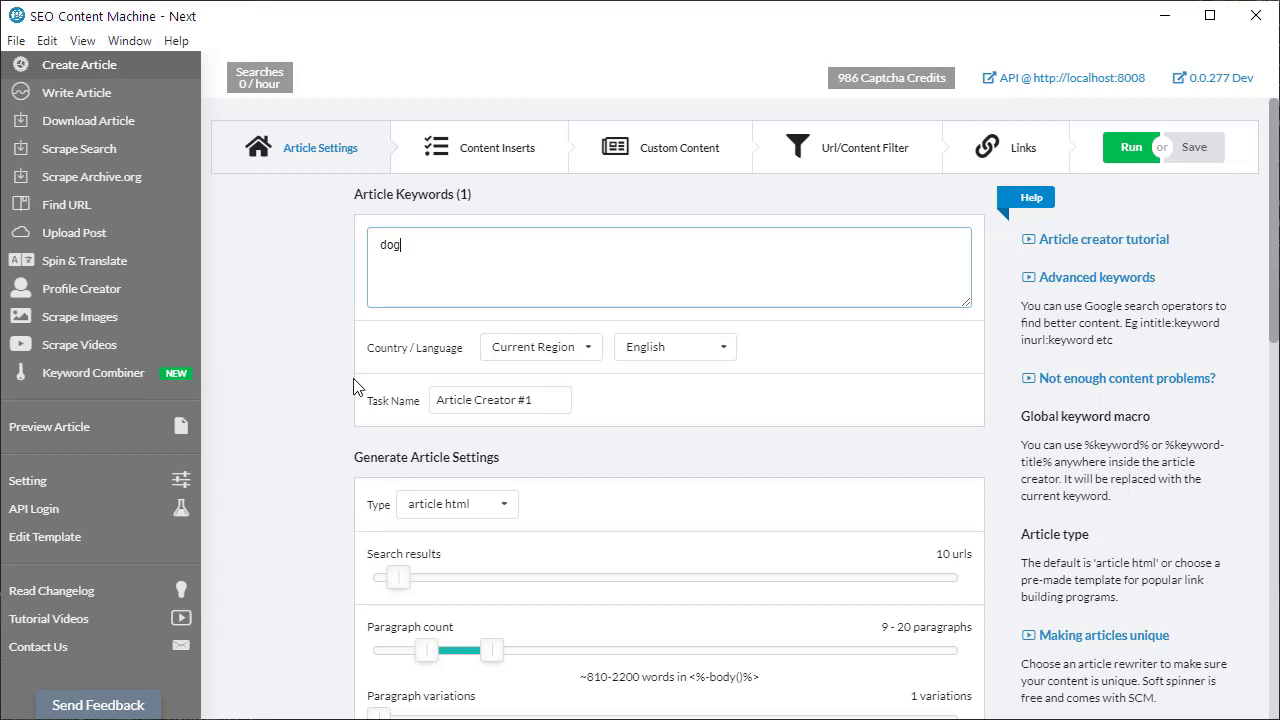
# Step: Type %keyword% in the keywords, cut it to the clipboard, and go to Custom Content
pyautogui.write('keyword%')
pyautogui.moveTo(444, 264); pyautogui.dragTo(378, 266)
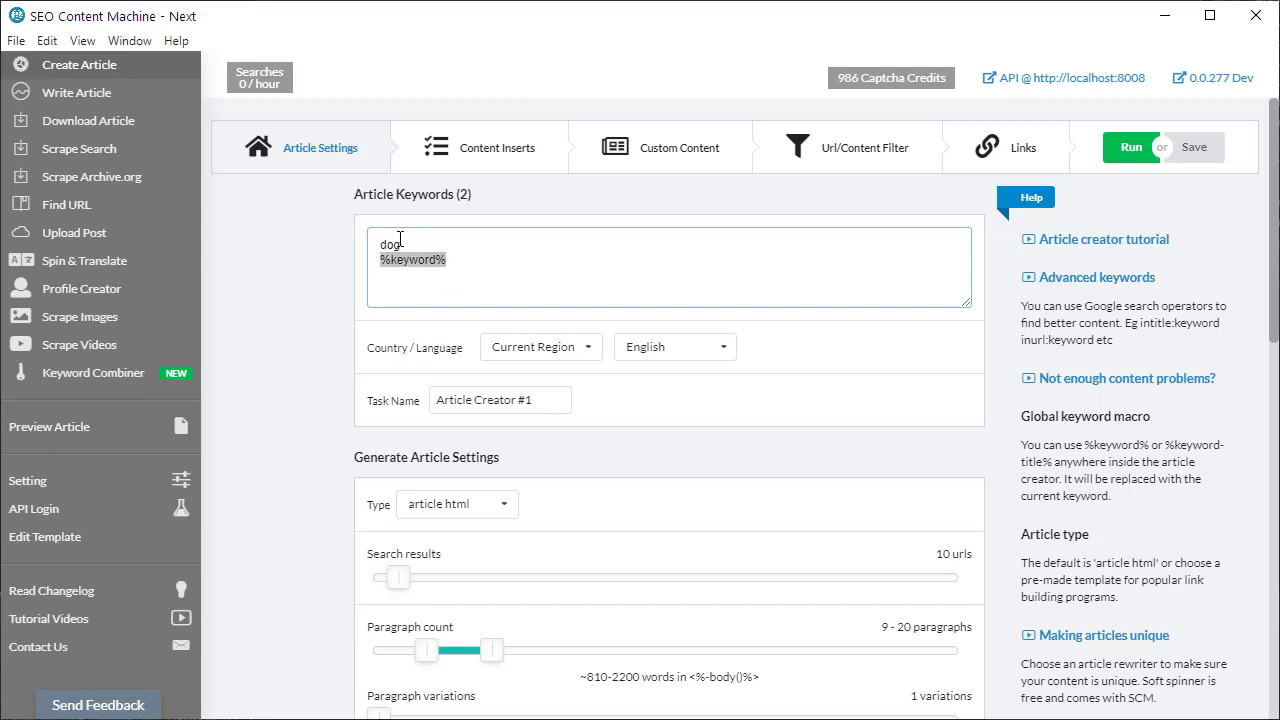
pyautogui.rightClick(413, 260)
pyautogui.click(450, 274)
pyautogui.click(723, 151)
# Step: Replace the 316 custom titles with one title, 'My article about %keyword%', pasting the macro, and close the editor
pyautogui.click(689, 365)
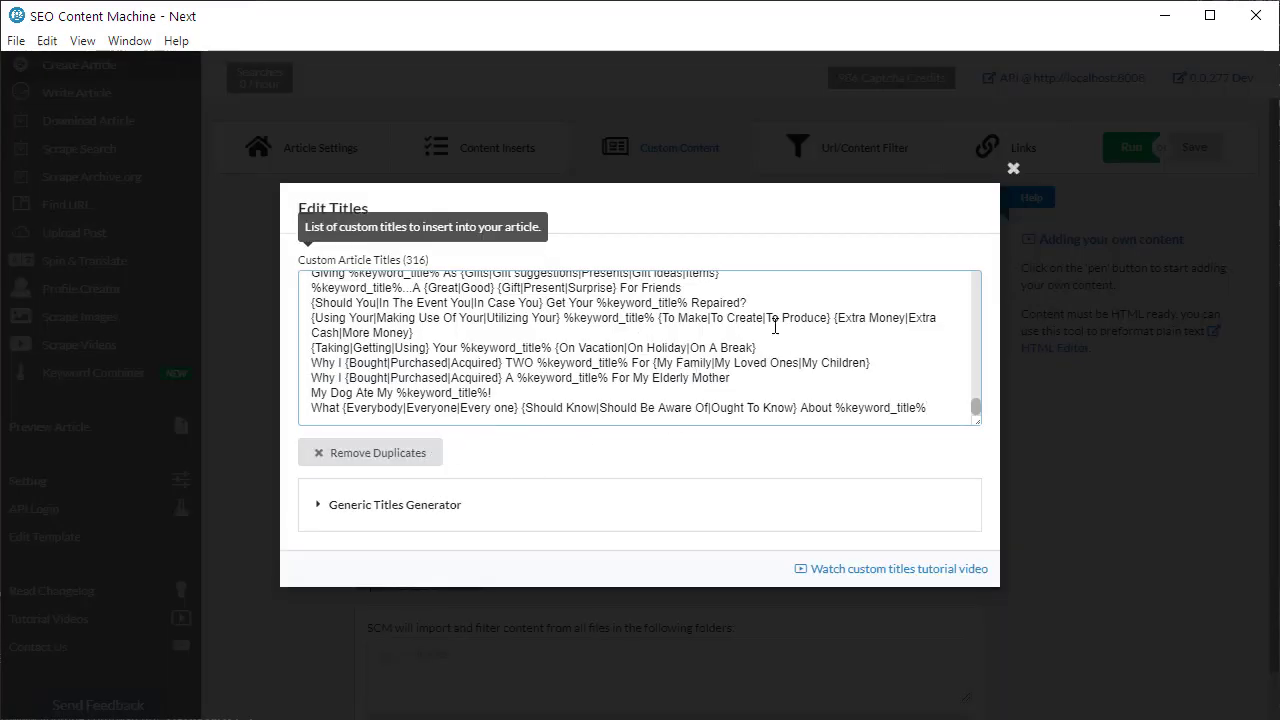
pyautogui.hotkey('ctrl', 'a')
pyautogui.press('BackSpace')
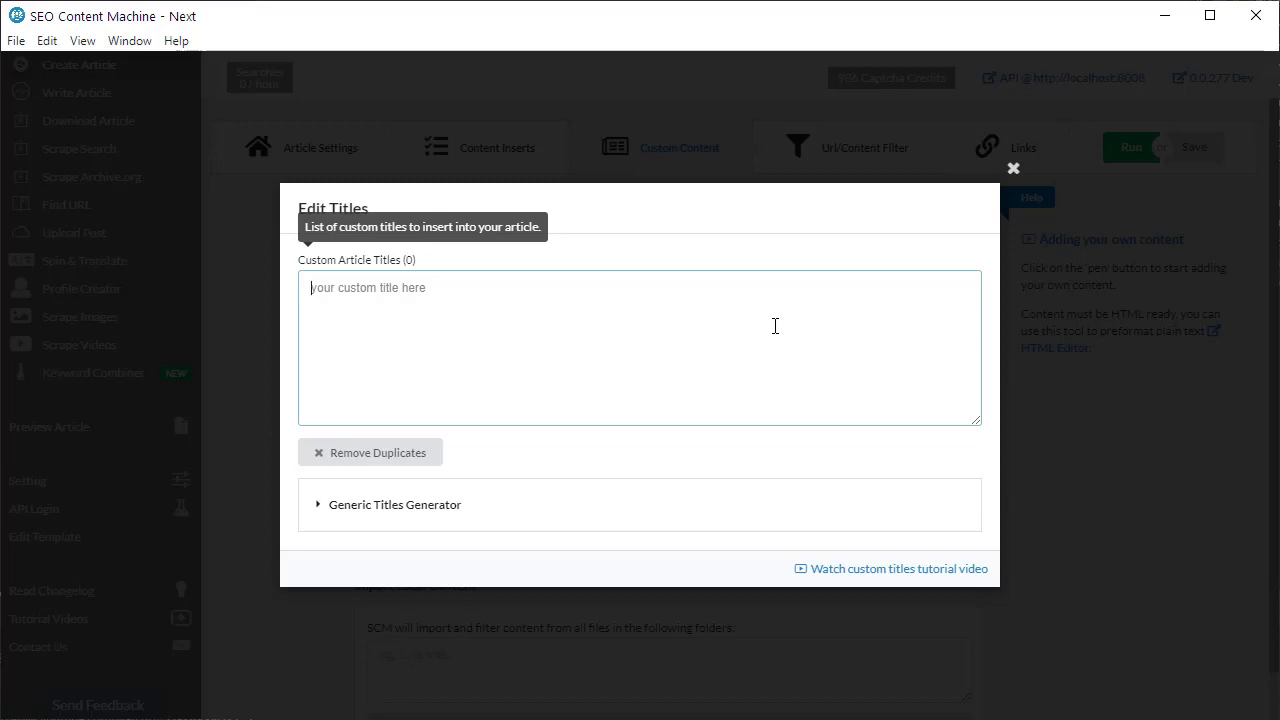
pyautogui.write('My article about')
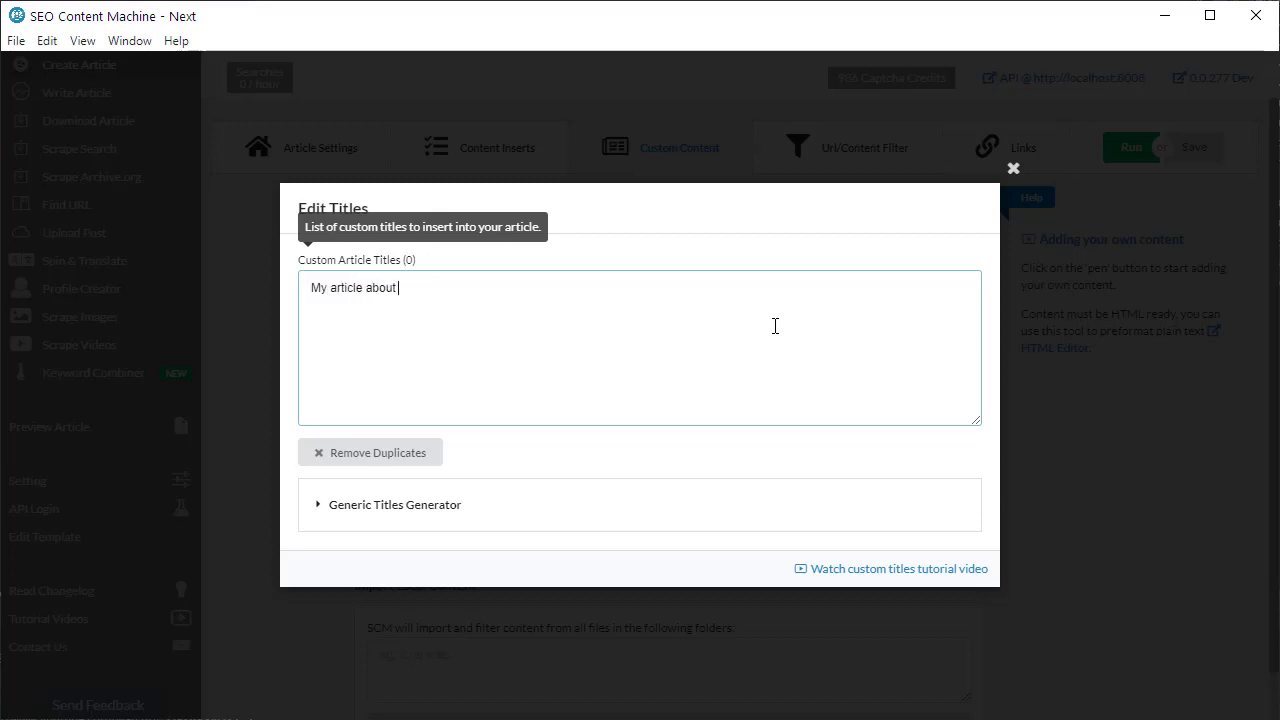
pyautogui.hotkey('ctrl', 'v')
pyautogui.moveTo(313, 286); pyautogui.dragTo(531, 287)
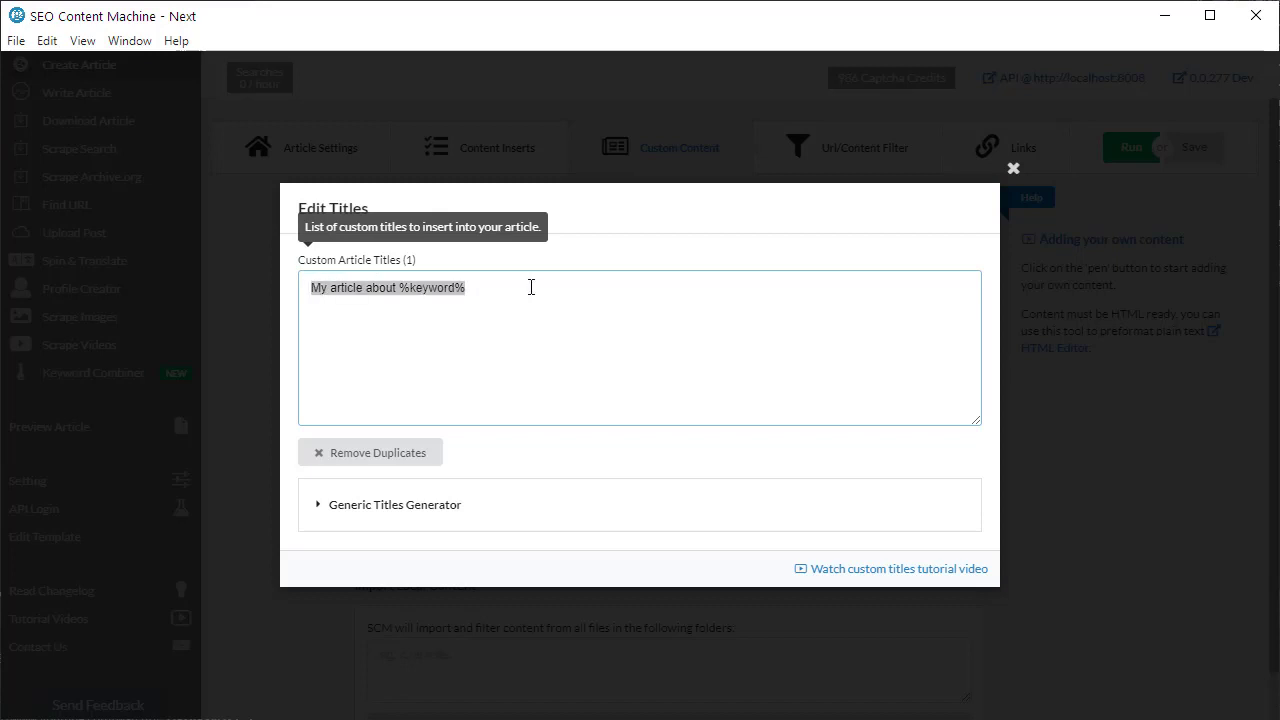
pyautogui.click(381, 289)
pyautogui.moveTo(401, 288); pyautogui.dragTo(524, 288)
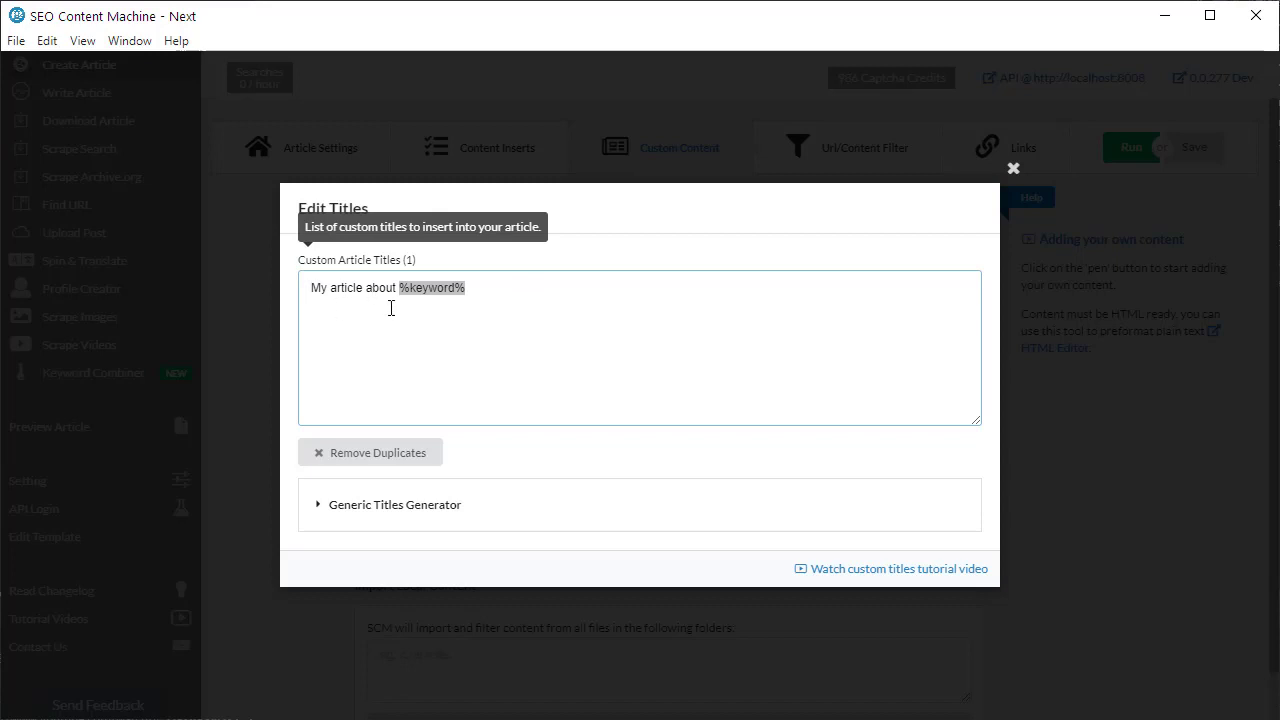
pyautogui.click(622, 310)
pyautogui.click(1100, 480)
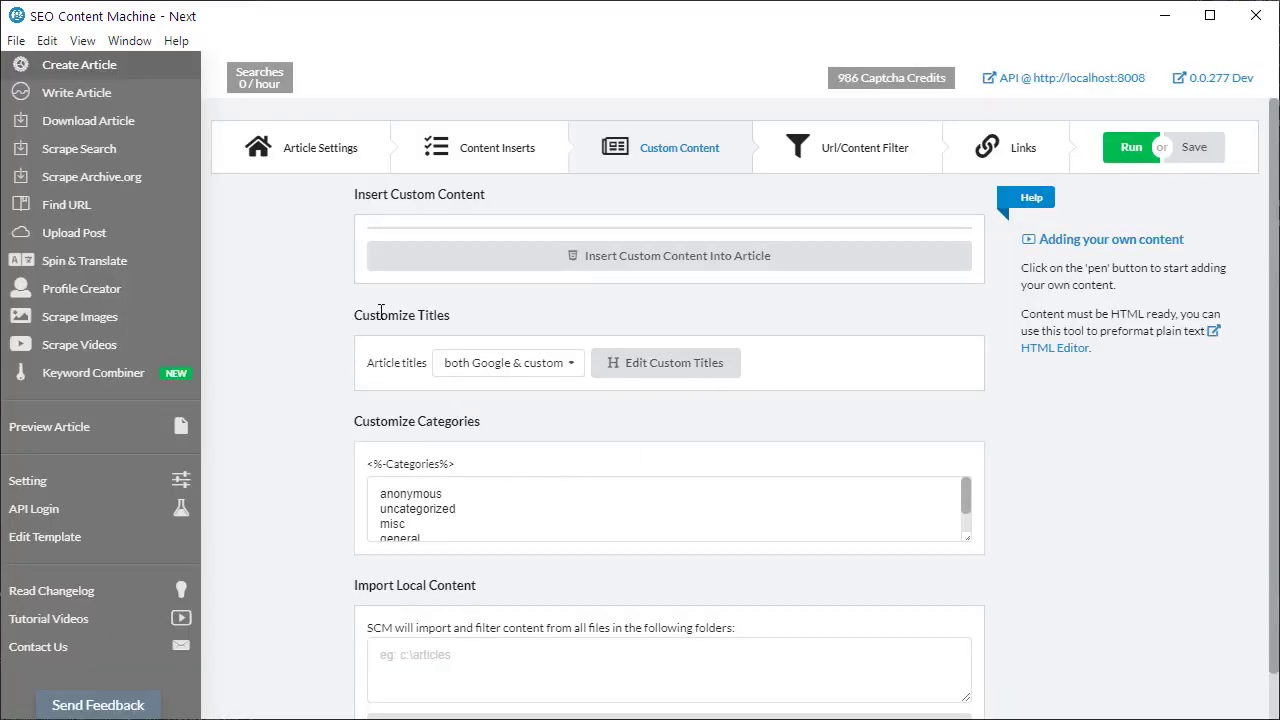
# Step: Turn on the Insert Subheadings content insert, then return to Article Settings with dog as keyword
pyautogui.click(500, 149)
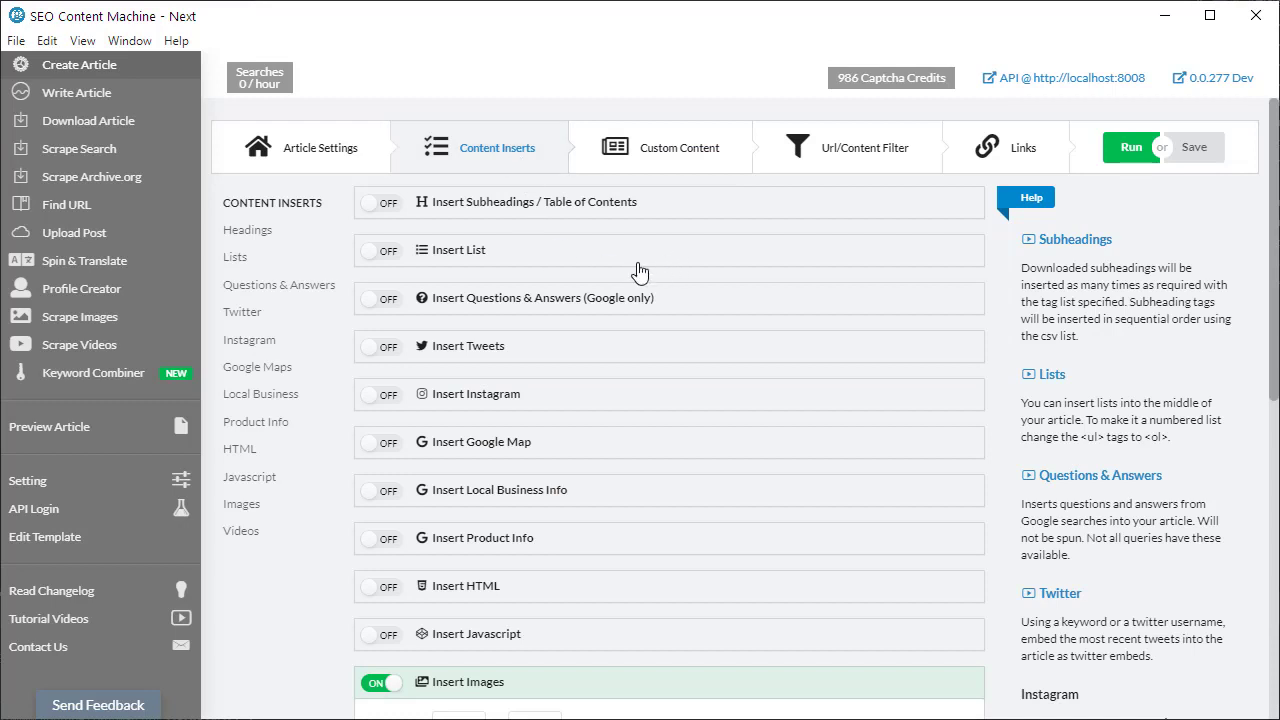
pyautogui.click(392, 210)
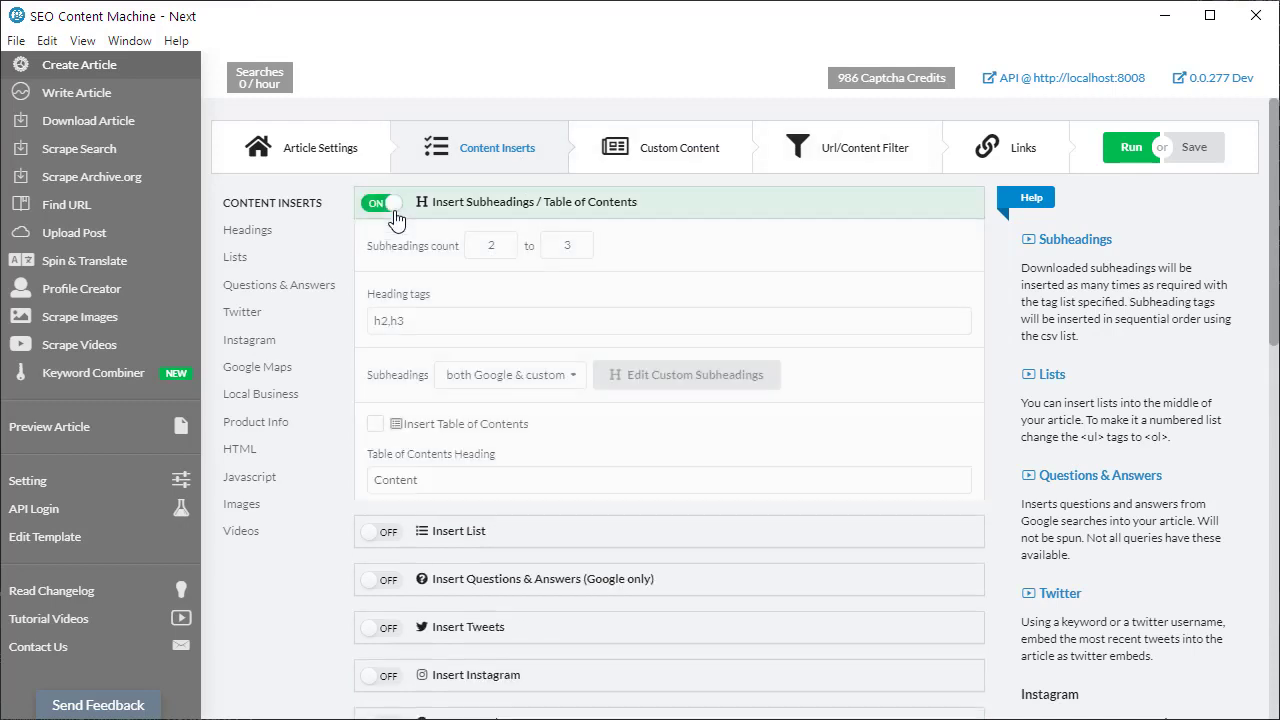
pyautogui.scroll(-15, 420, 470)
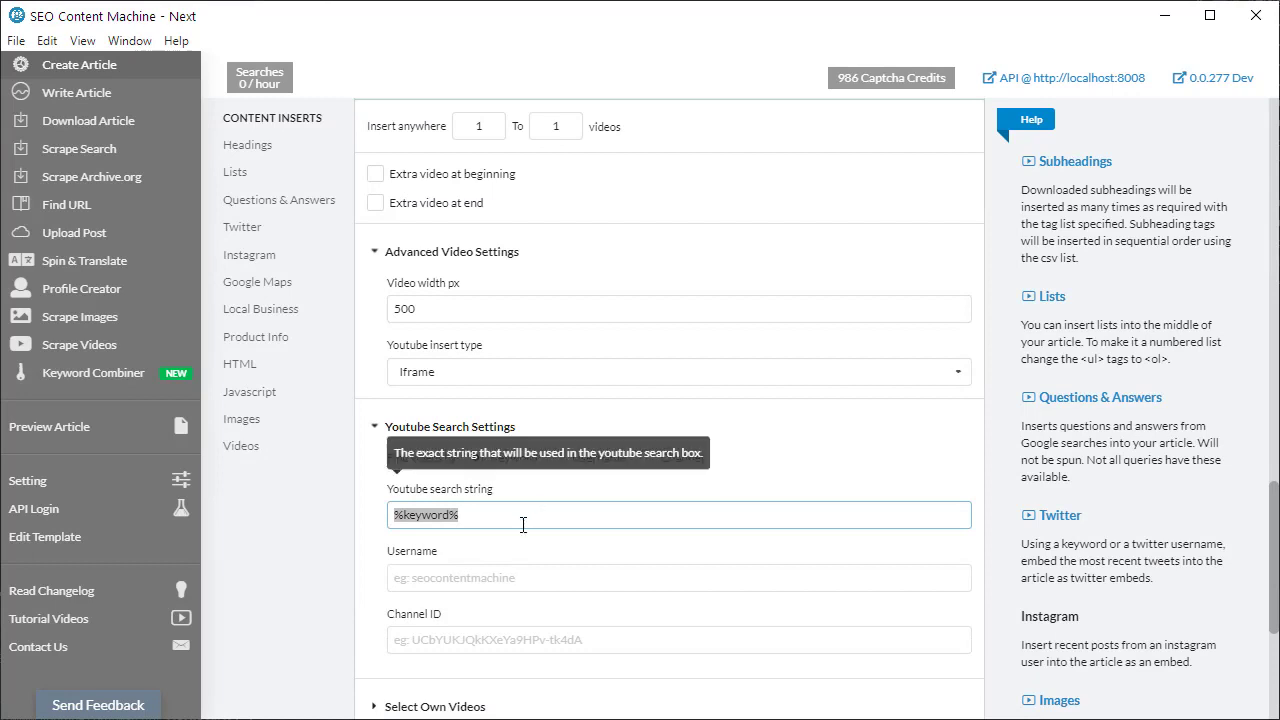
pyautogui.click(481, 520)
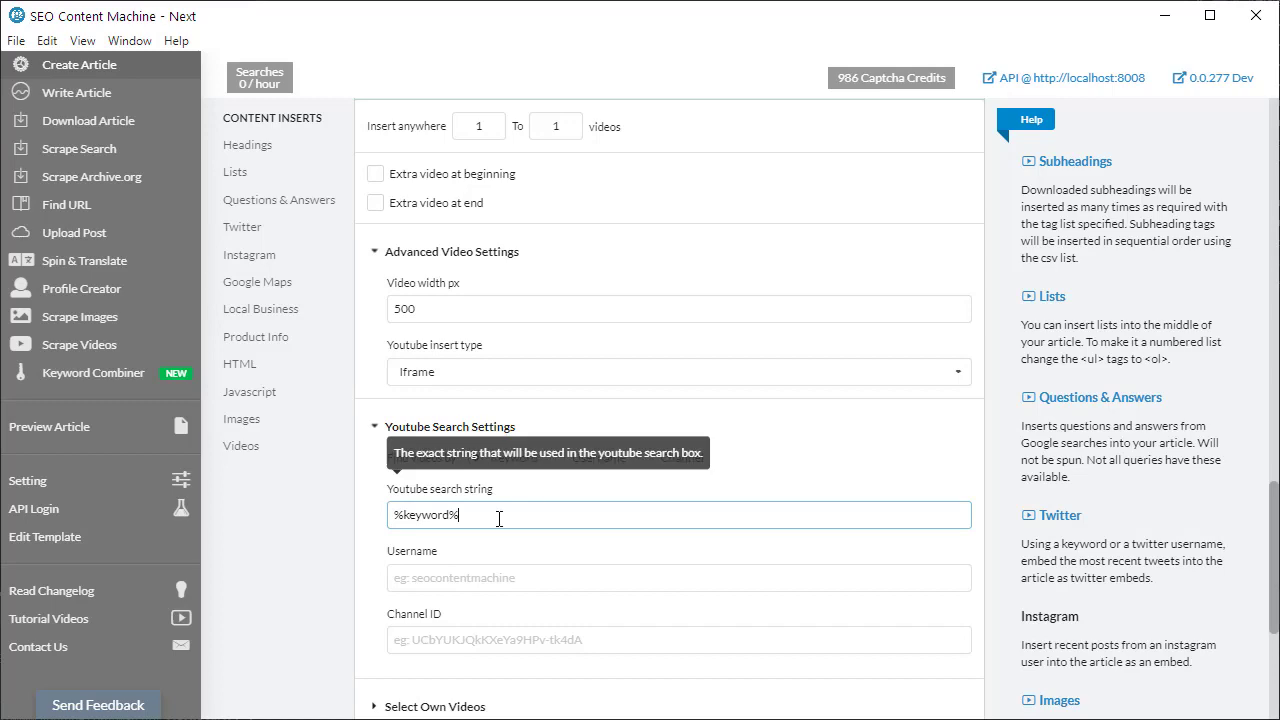
pyautogui.scroll(15, 243, 229)
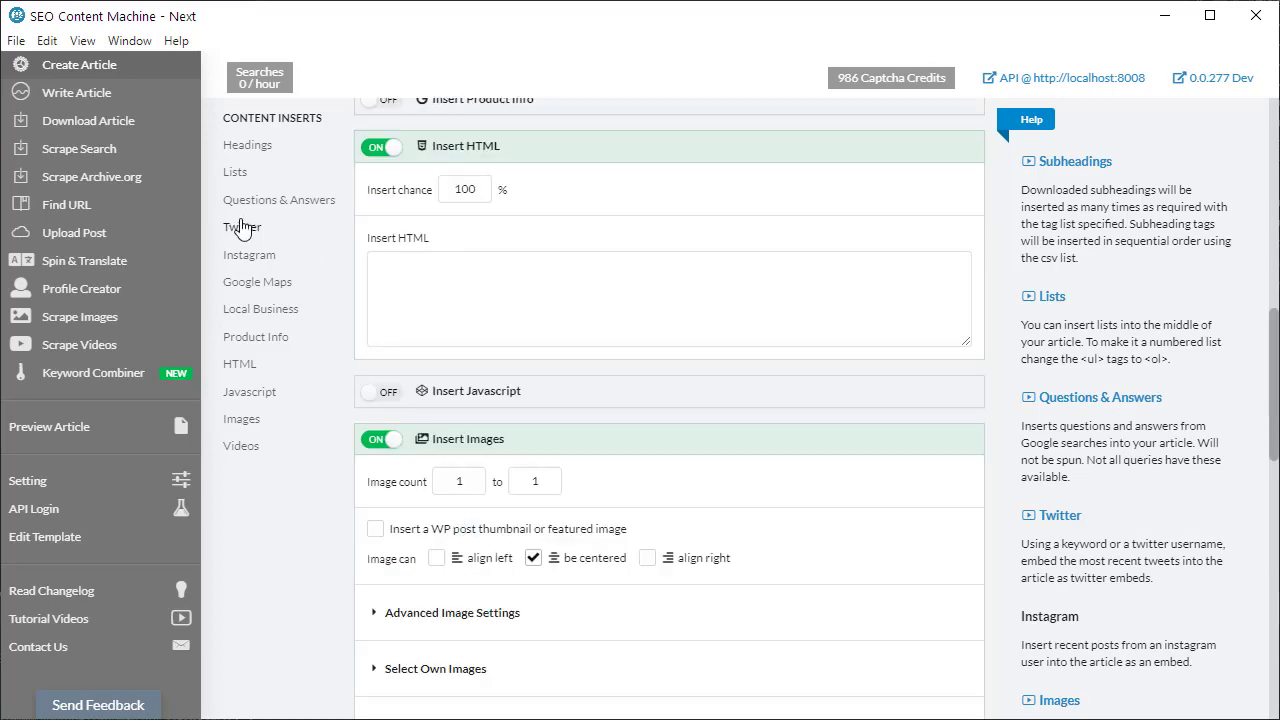
pyautogui.click(306, 151)
pyautogui.click(451, 257)
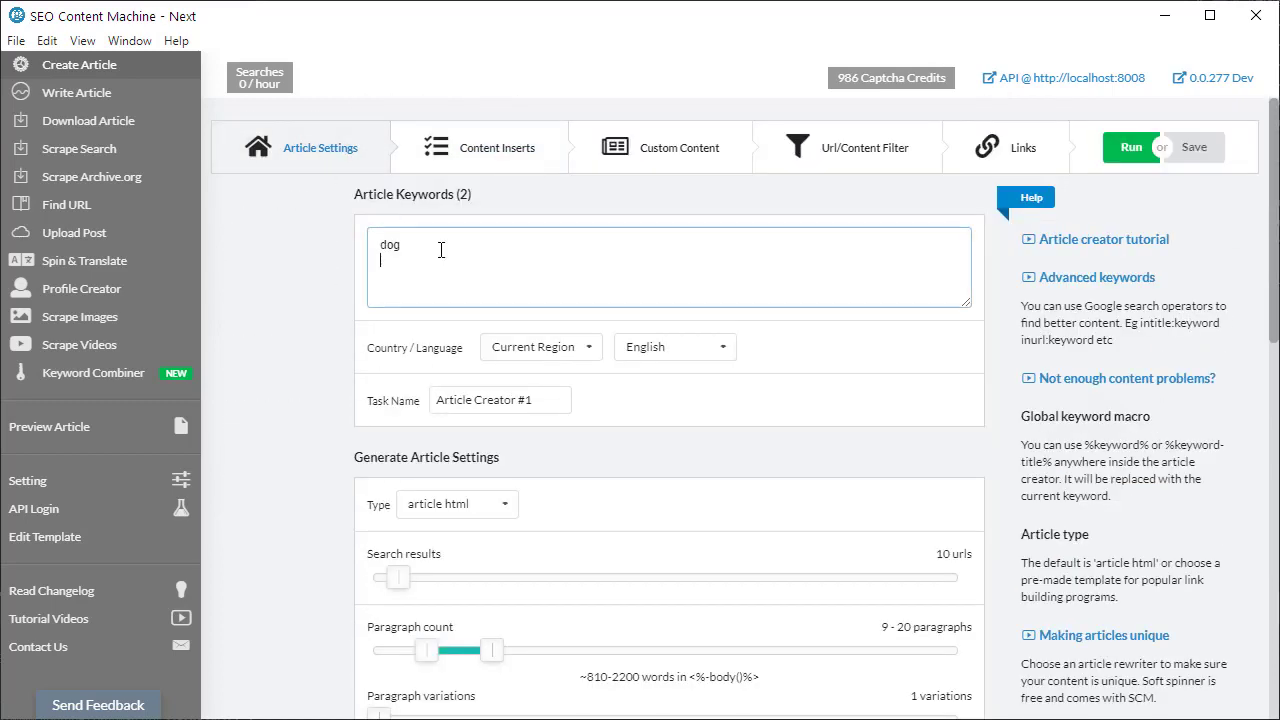